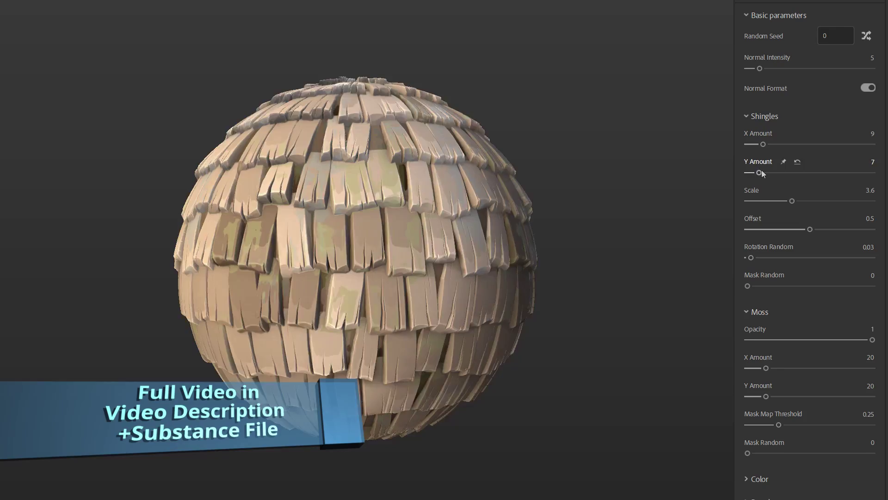
# Drop Moss Opacity to 0, then push Shingles Mask Random to maximum and reset it.
pyautogui.moveTo(872, 339); pyautogui.dragTo(746, 340)
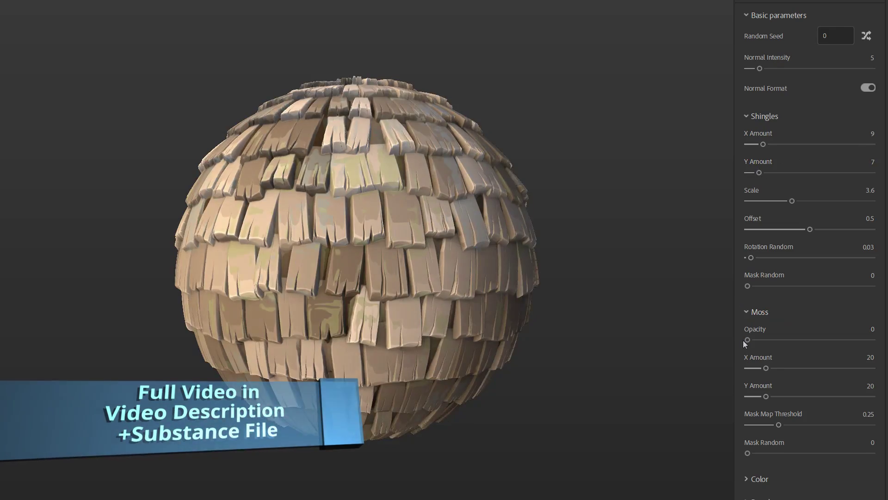
pyautogui.click(747, 116)
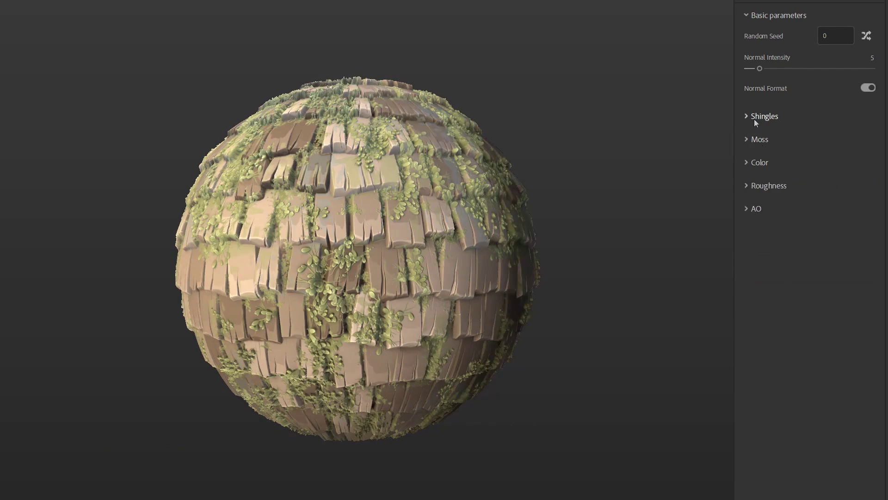
pyautogui.click(754, 118)
pyautogui.moveTo(784, 285); pyautogui.dragTo(884, 290)
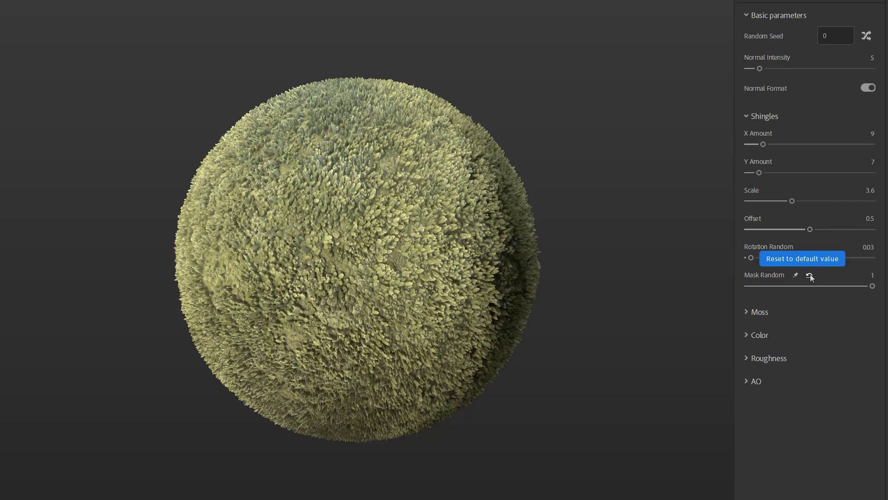
pyautogui.click(810, 274)
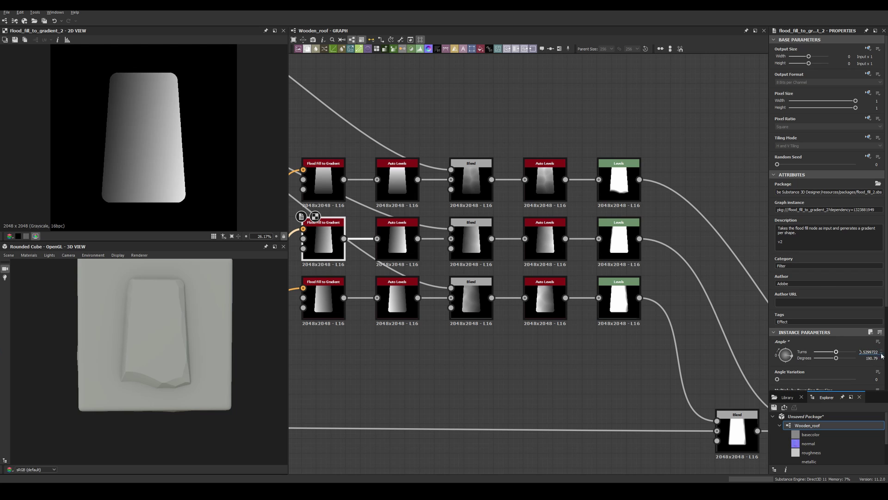
# Add a Normal node to the graph via the 'no' node search.
pyautogui.scroll(-8, 657, 288)
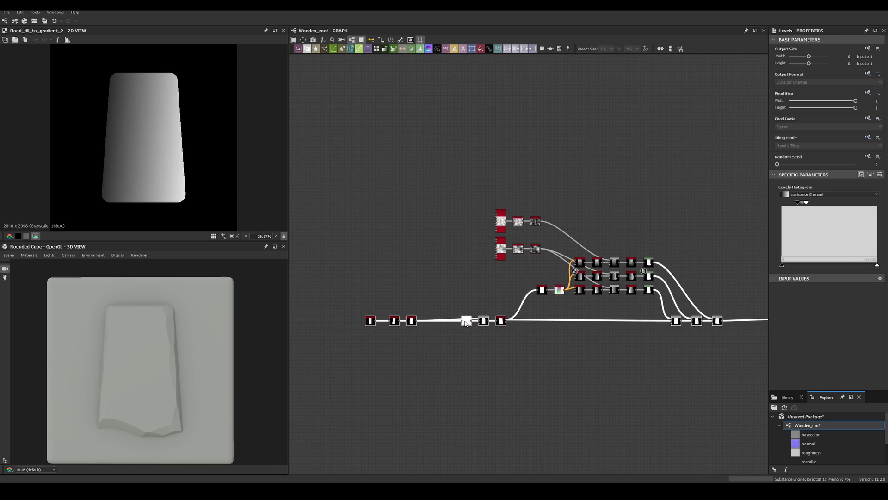
pyautogui.scroll(-3, 528, 334)
pyautogui.moveTo(527, 301); pyautogui.dragTo(571, 273, button='middle')
pyautogui.scroll(2, 570, 273)
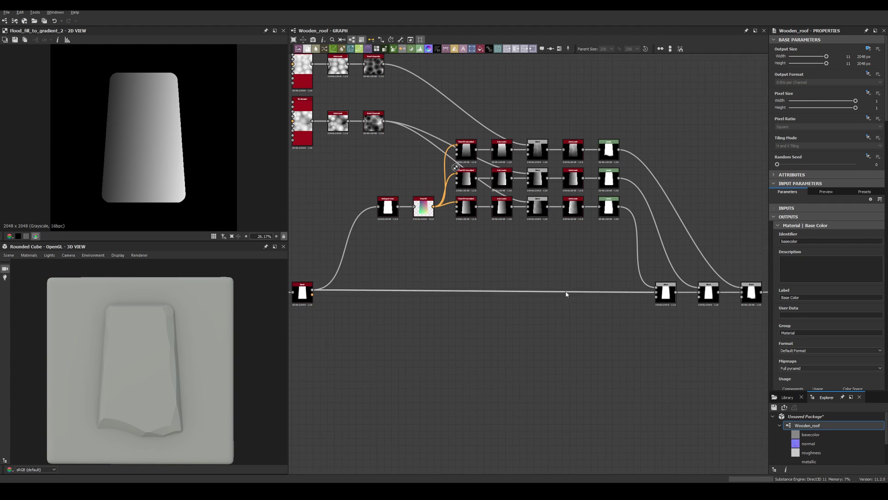
pyautogui.press('space')
pyautogui.write('no')
pyautogui.press('Return')
# Insert an RGBA Split node connected after the Normal node.
pyautogui.scroll(5, 80, 139)
pyautogui.moveTo(385, 252); pyautogui.dragTo(393, 255)
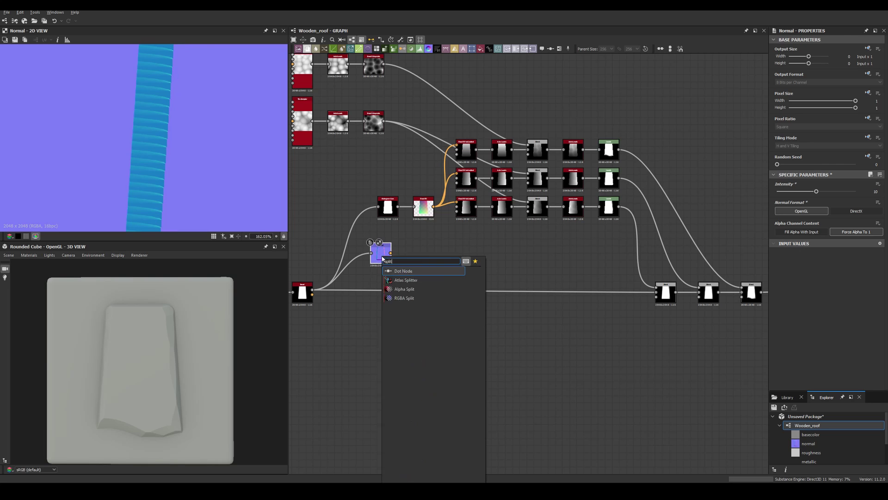
pyautogui.press('Return')
pyautogui.scroll(3, 499, 280)
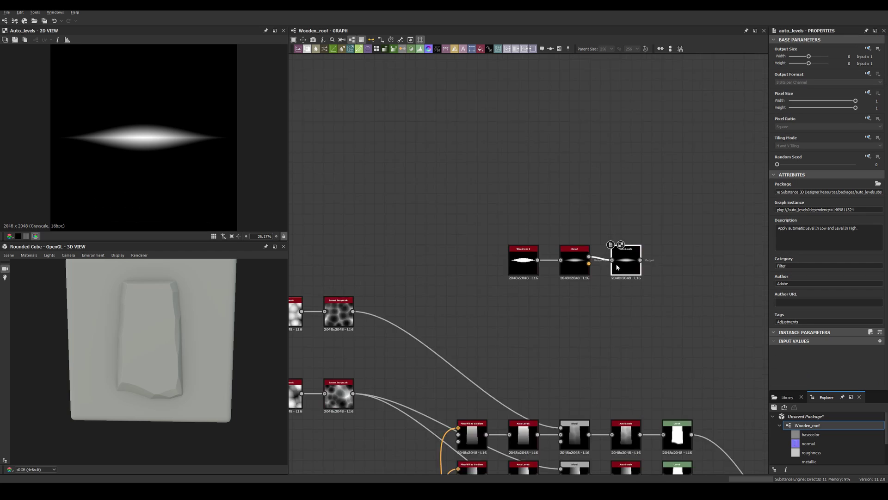
# Connect the Tile Sampler streak mask into the final Blend to carve plank cracks.
pyautogui.scroll(-5, 478, 207)
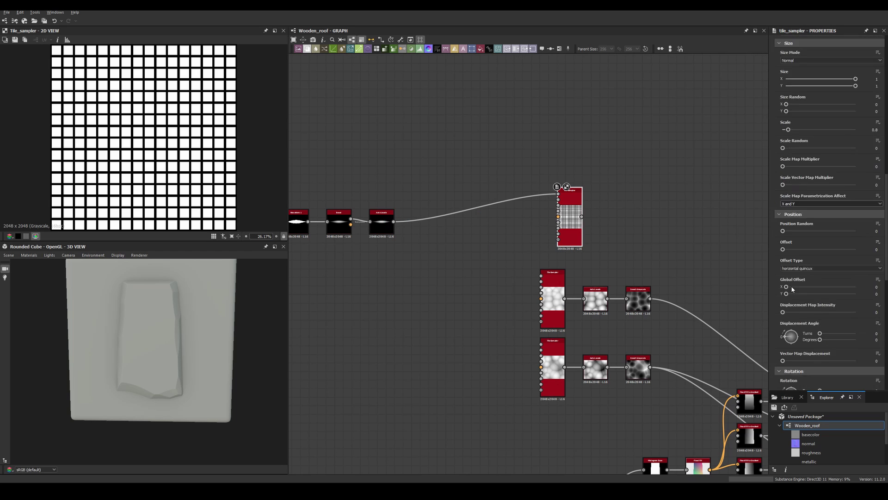
pyautogui.scroll(2, 826, 304)
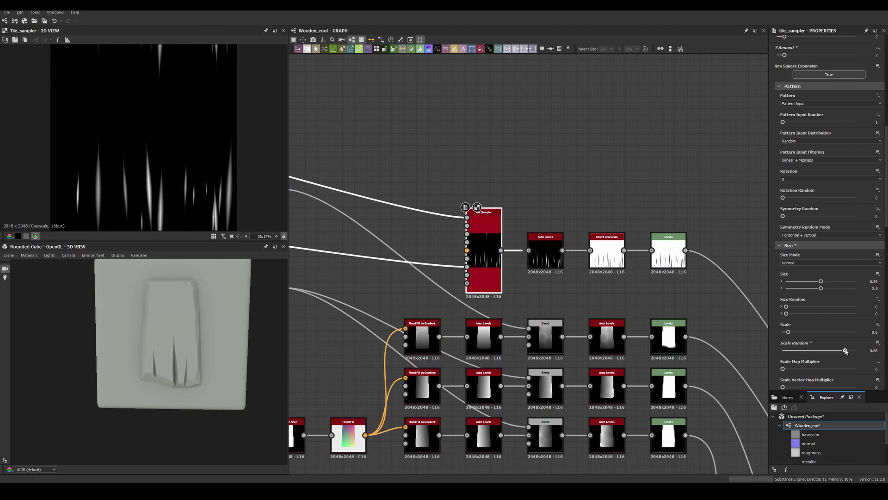
pyautogui.scroll(10, 830, 242)
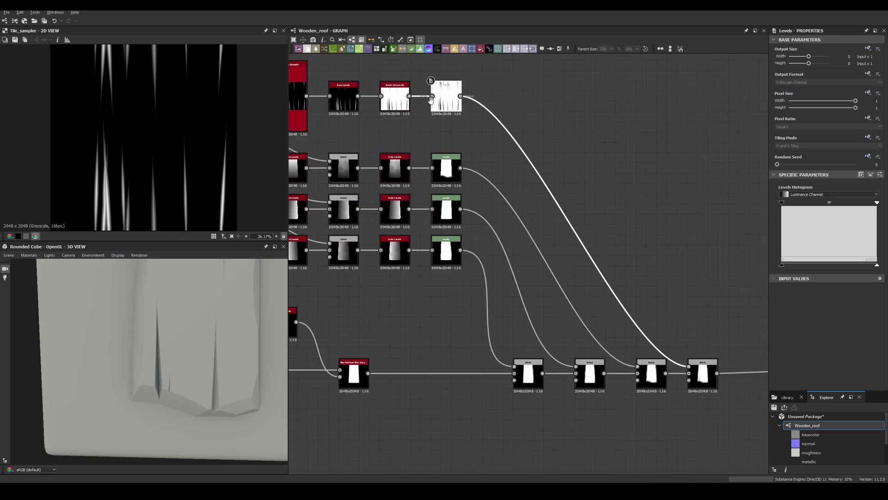
pyautogui.moveTo(174, 367); pyautogui.dragTo(196, 342)
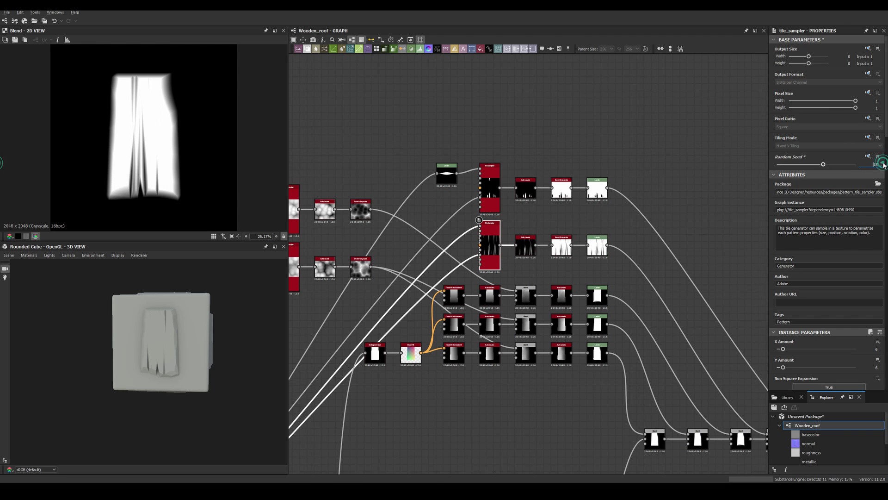
# Give the duplicated crack layer Random Seed 20 and Disorder 0.15, blended with Min (Darker).
pyautogui.scroll(-1, 884, 164)
pyautogui.moveTo(823, 143); pyautogui.dragTo(850, 145)
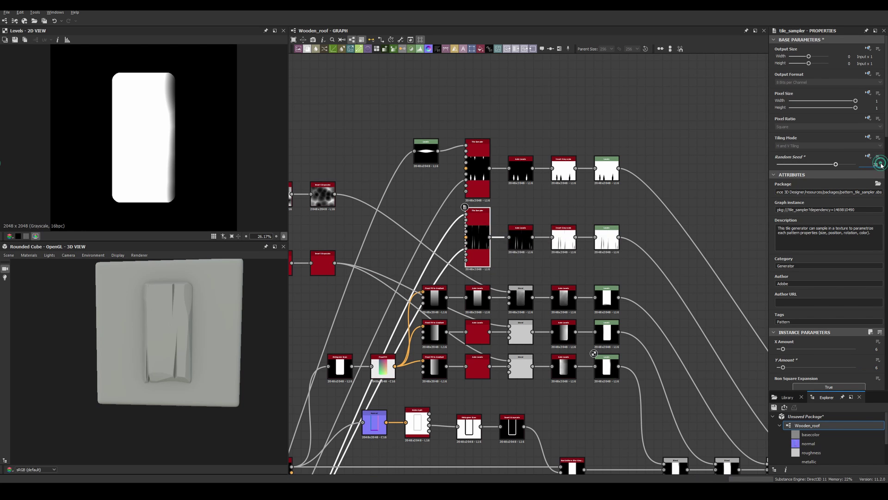
pyautogui.scroll(-5, 815, 333)
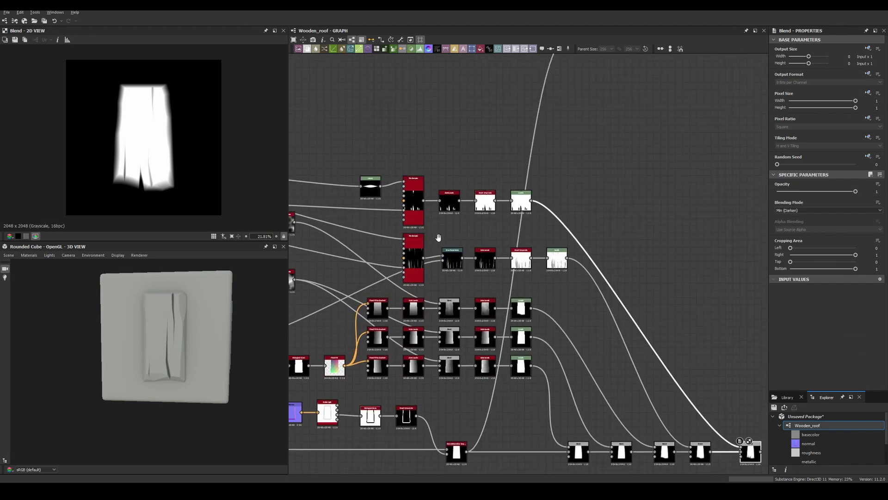
pyautogui.moveTo(810, 367); pyautogui.dragTo(790, 367)
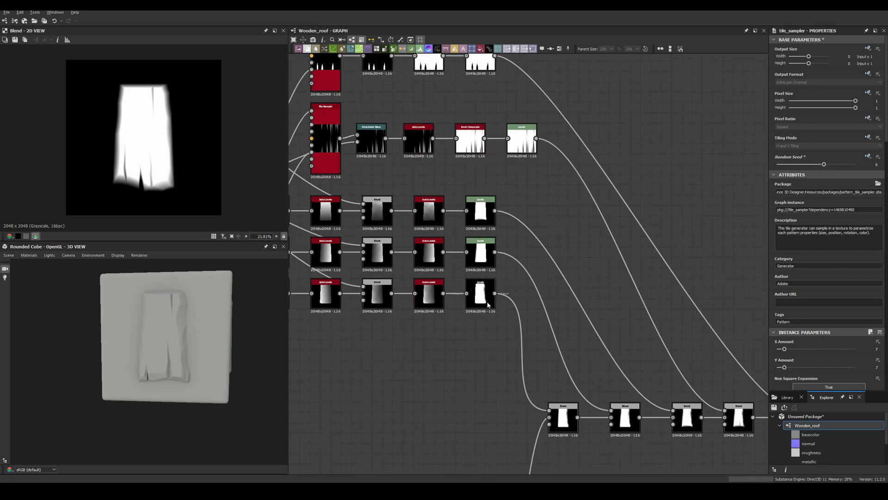
# Give each plank copy's Tile Sampler a new random seed for distinct cracks.
pyautogui.click(488, 305)
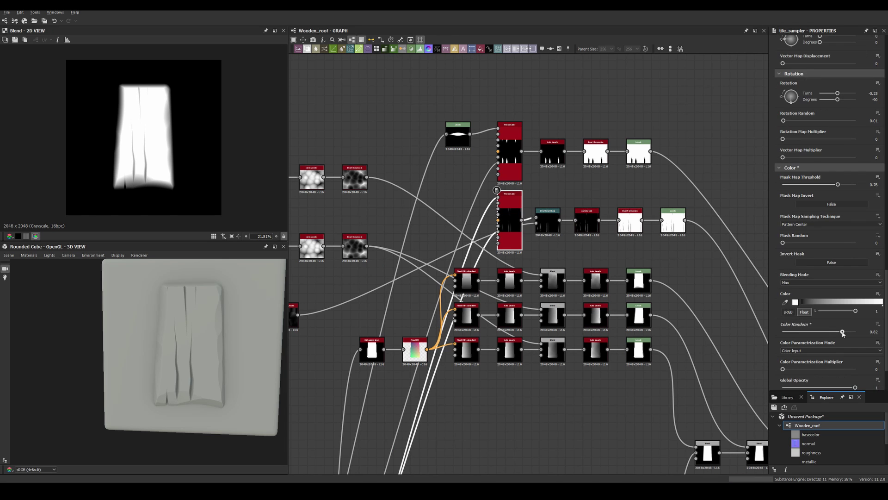
pyautogui.click(882, 164)
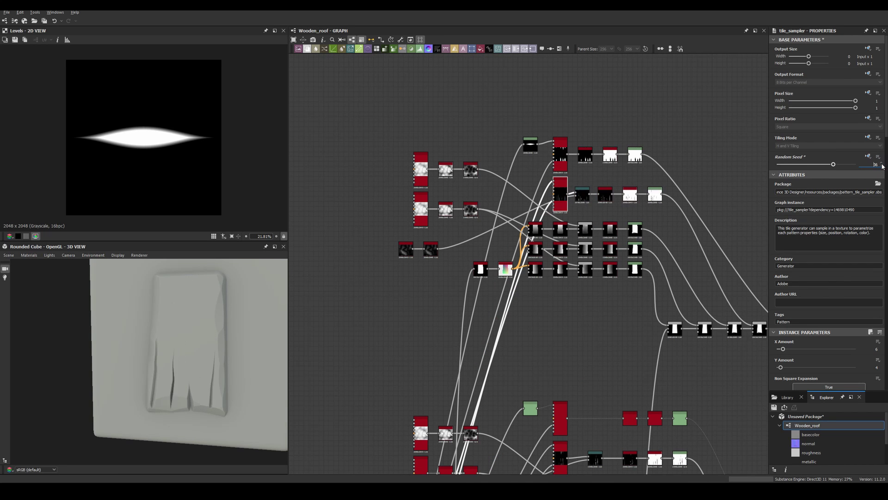
pyautogui.scroll(-10, 866, 267)
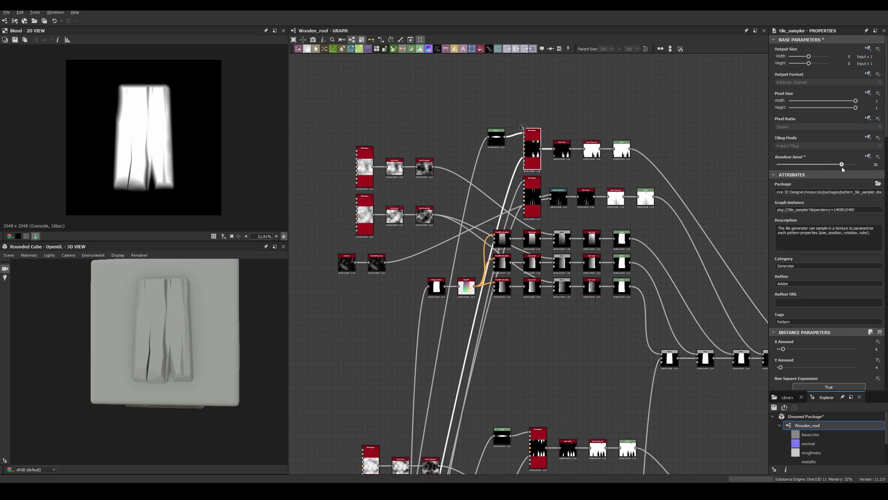
pyautogui.scroll(10, 828, 208)
pyautogui.click(881, 123)
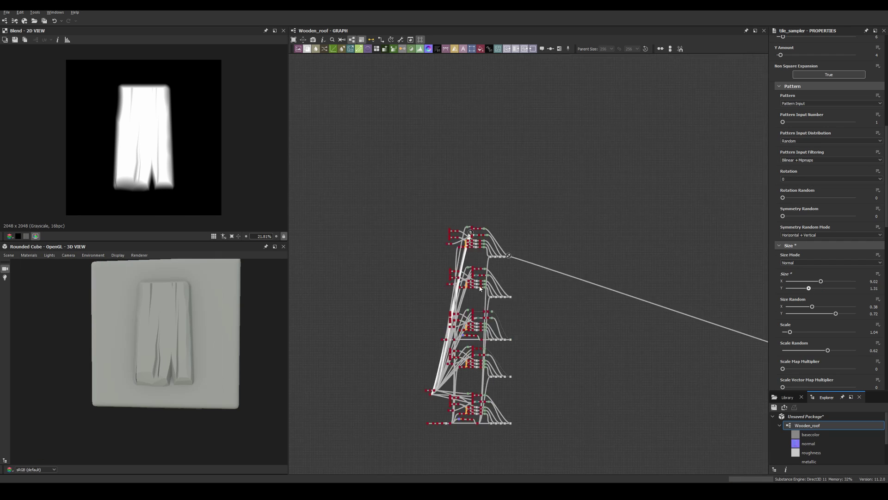
pyautogui.write('gr')
# Add a Gradient Linear 3 node to shade the plank variants.
pyautogui.click(491, 352)
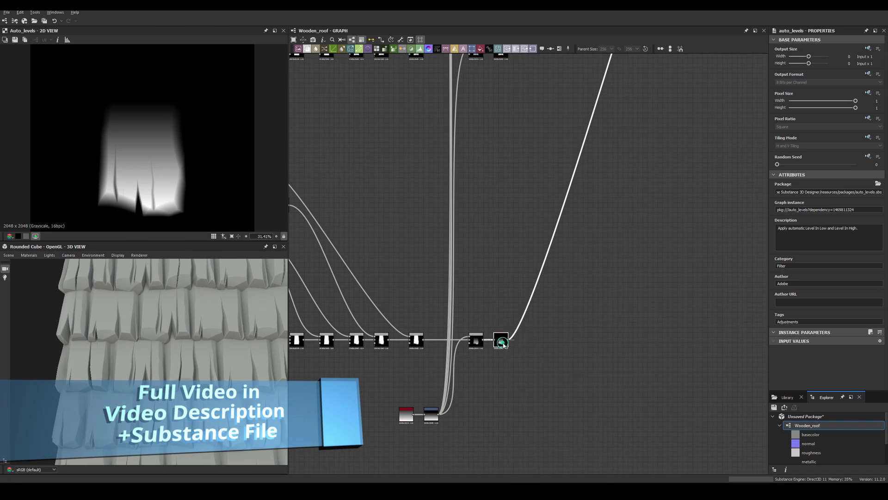
# Insert a Histogram node into the plank chain and brighten the plank mask levels.
pyautogui.rightClick(503, 343)
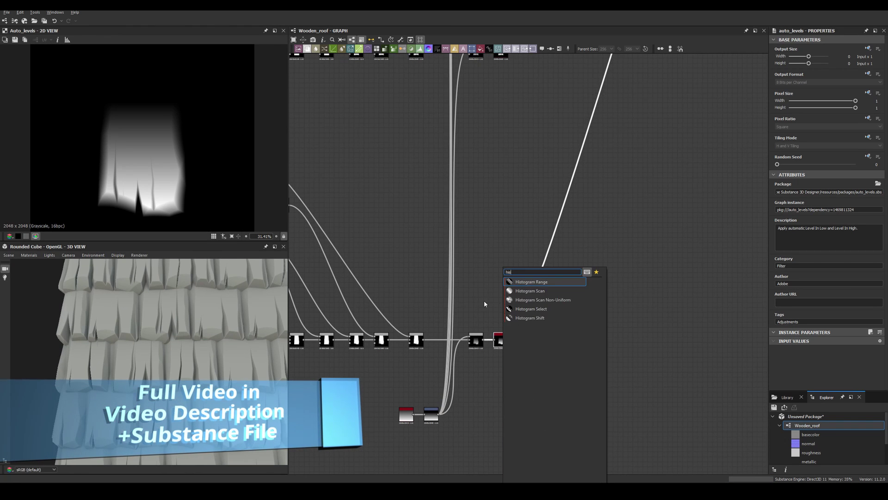
pyautogui.click(528, 342)
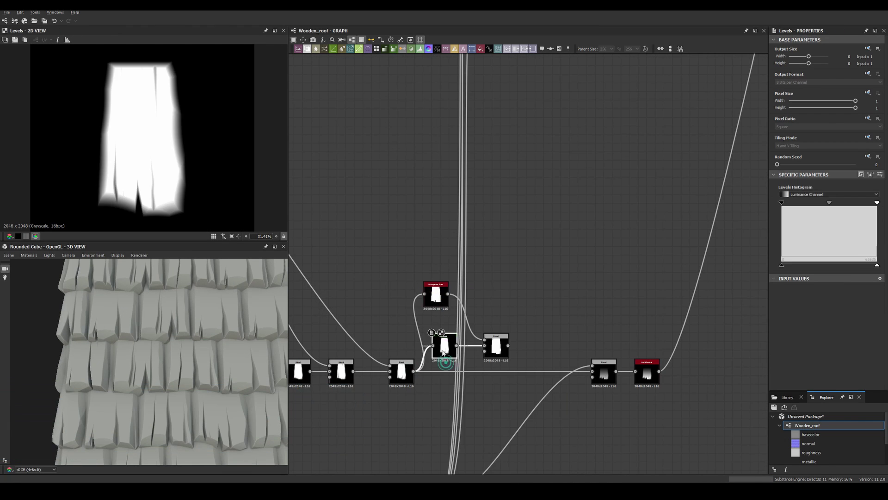
pyautogui.scroll(-5, 193, 384)
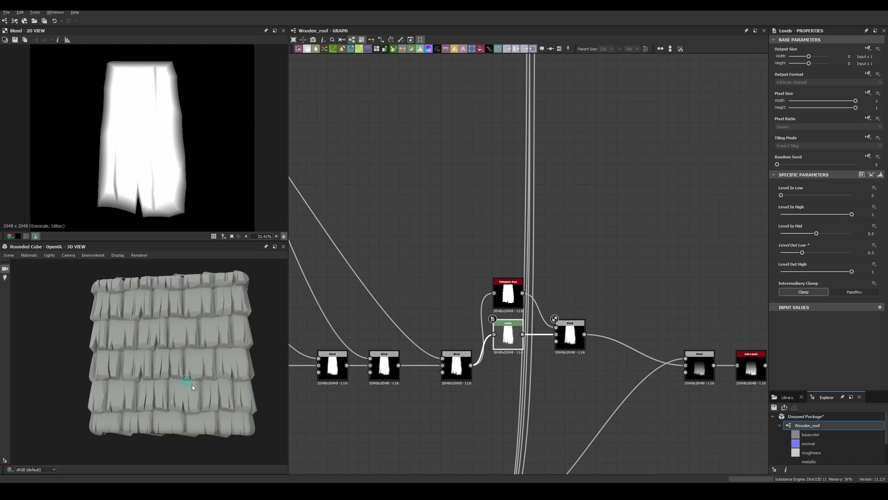
pyautogui.scroll(5, 190, 367)
pyautogui.scroll(3, 183, 424)
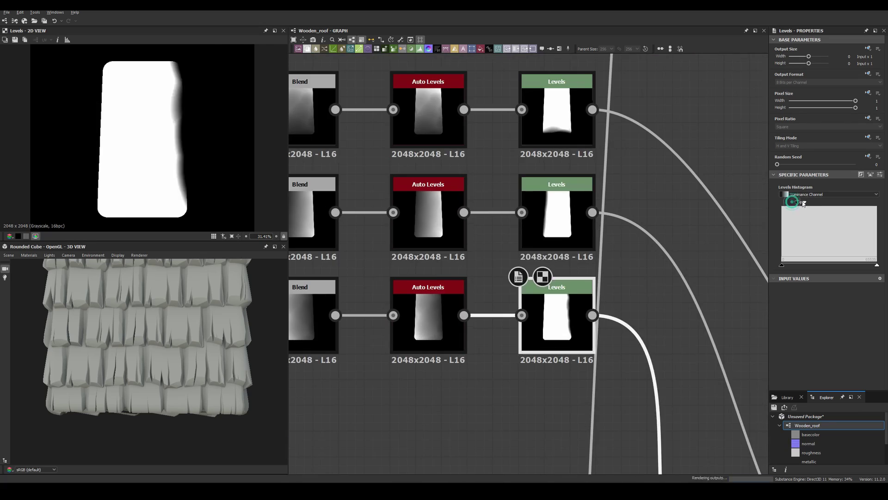
pyautogui.moveTo(805, 204); pyautogui.dragTo(802, 204)
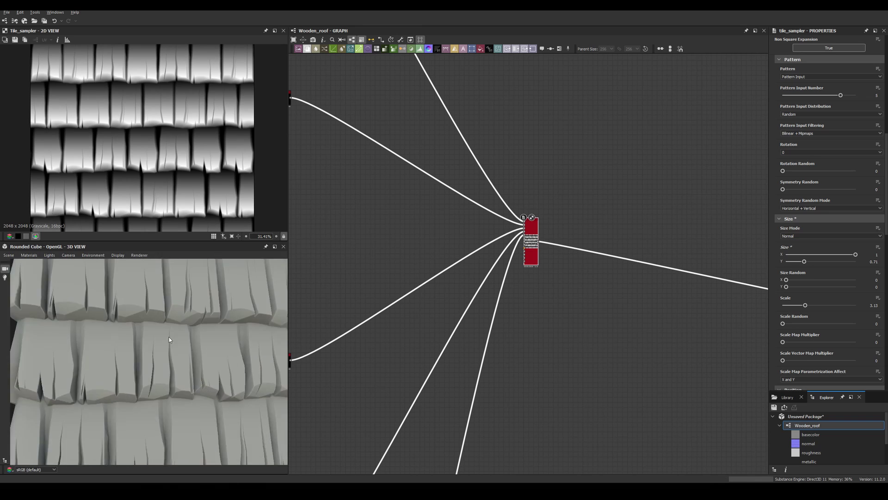
# Add slight scale randomness and 0.01 Rotation Random to the shingle Tile Sampler.
pyautogui.moveTo(782, 323); pyautogui.dragTo(818, 327)
pyautogui.scroll(-10, 800, 325)
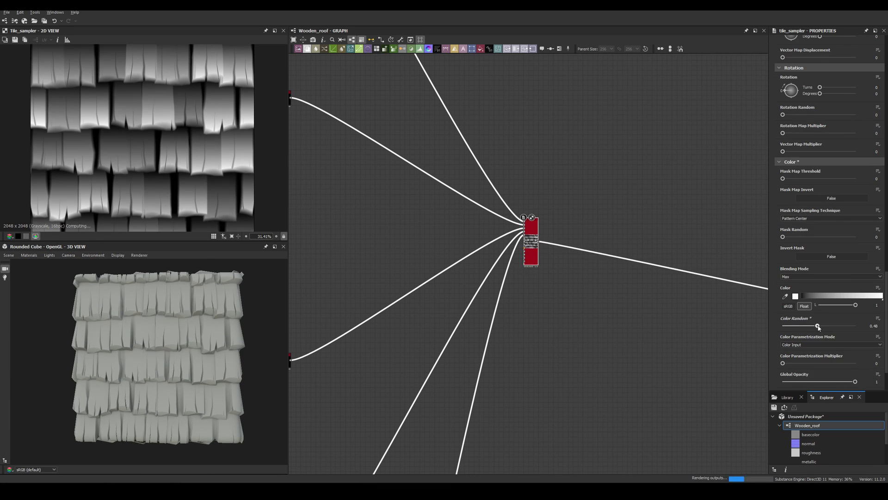
pyautogui.moveTo(863, 176); pyautogui.dragTo(865, 176)
pyautogui.scroll(3, 156, 332)
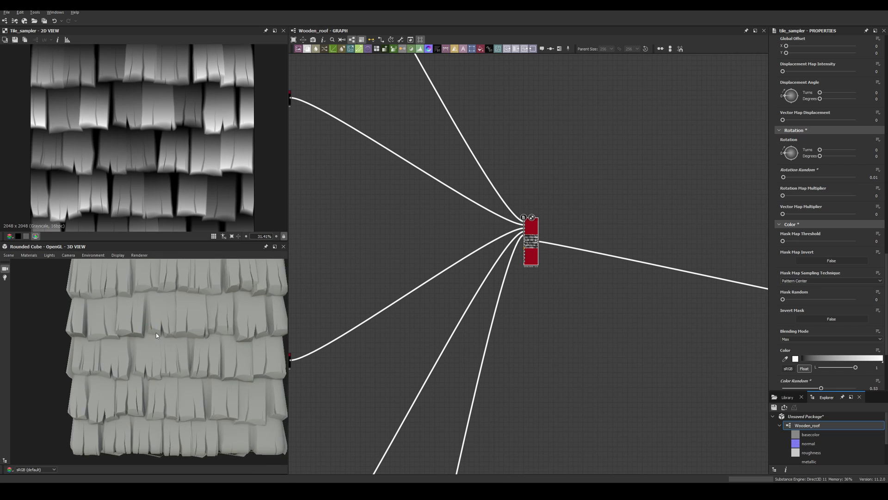
pyautogui.scroll(2, 122, 138)
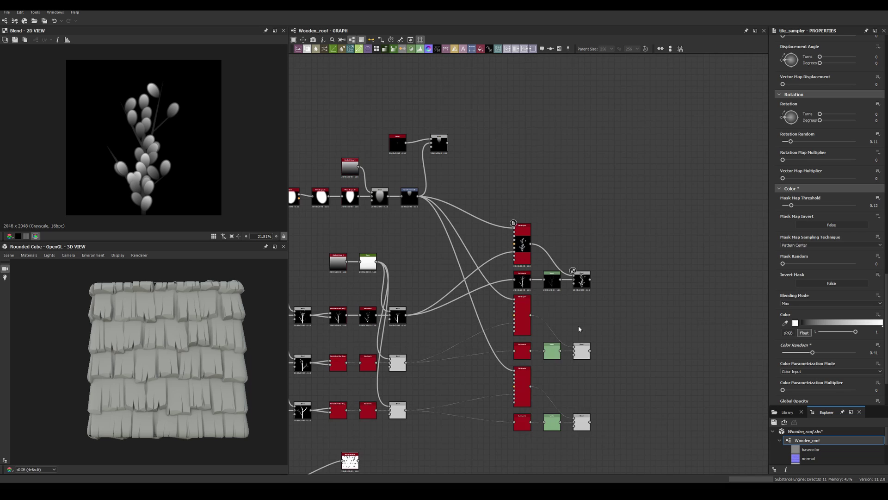
# Preview the combined leafy sprig output.
pyautogui.scroll(-10, 814, 277)
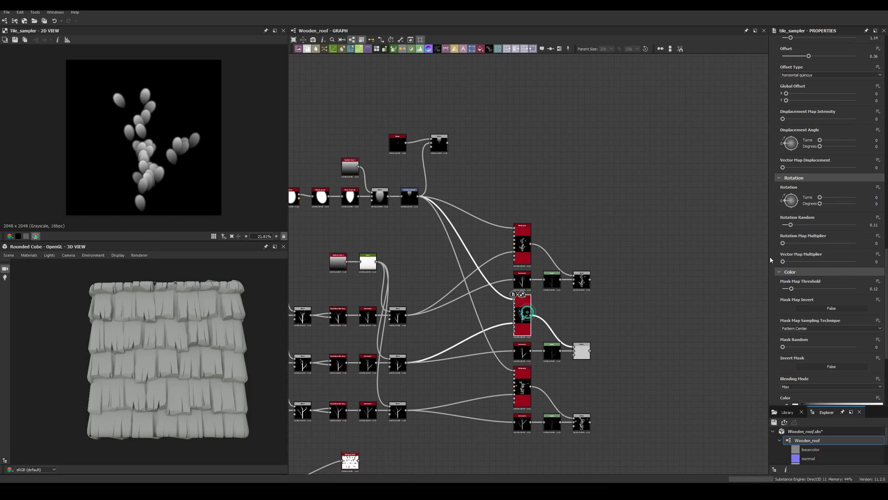
pyautogui.click(582, 281)
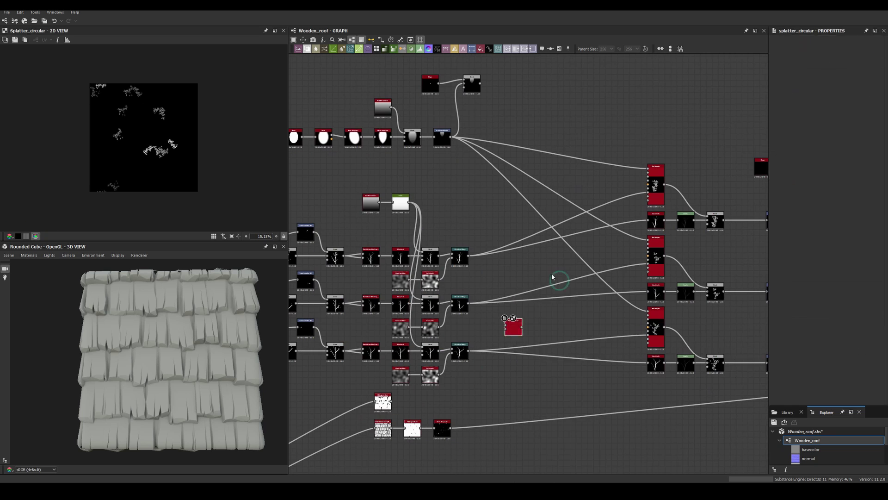
# Feed the Transformation 2D branch into a Splatter Circular and raise its scale to 10.
pyautogui.scroll(4, 508, 323)
pyautogui.moveTo(426, 286); pyautogui.dragTo(503, 323)
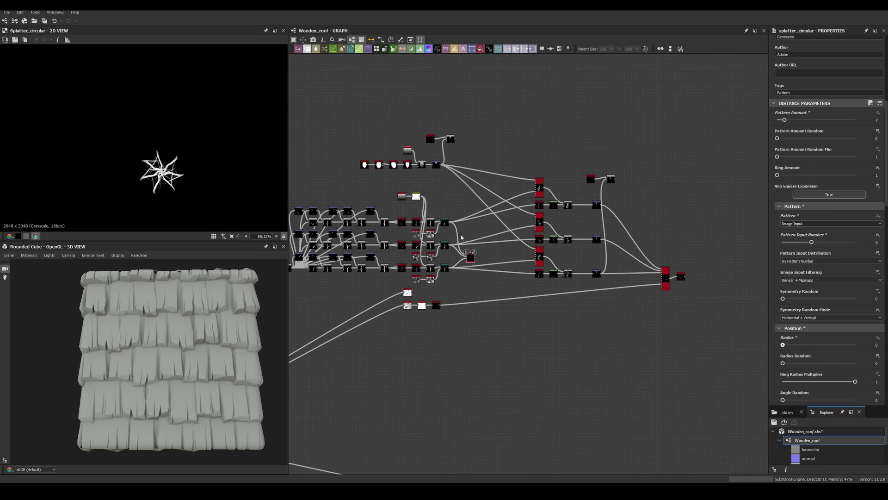
pyautogui.doubleClick(428, 218)
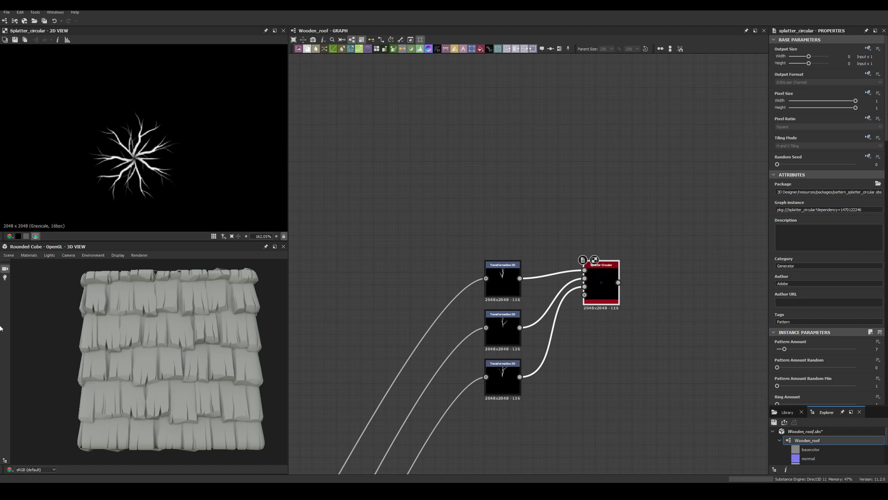
pyautogui.moveTo(862, 308); pyautogui.dragTo(1, 304)
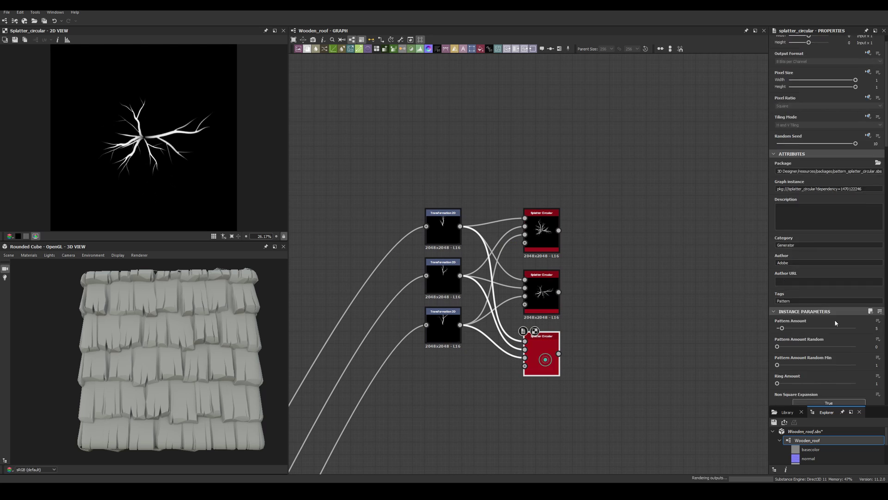
pyautogui.scroll(-3, 834, 327)
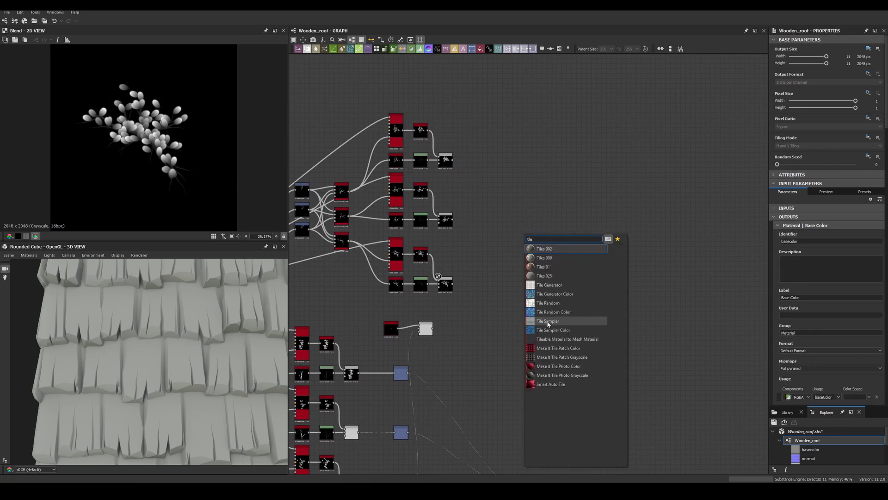
# Add a Tile Sampler scattering the three Splatter Circular clusters, X and Y Amount 10.
pyautogui.click(548, 321)
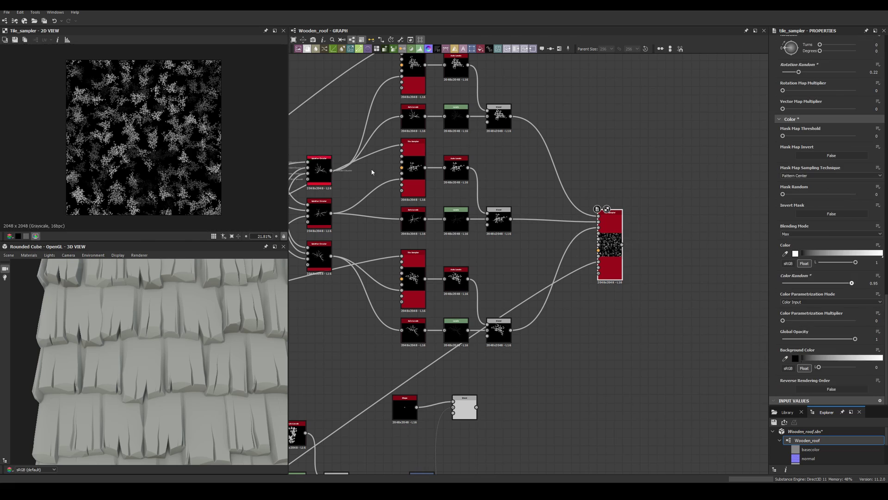
pyautogui.scroll(-3, 500, 267)
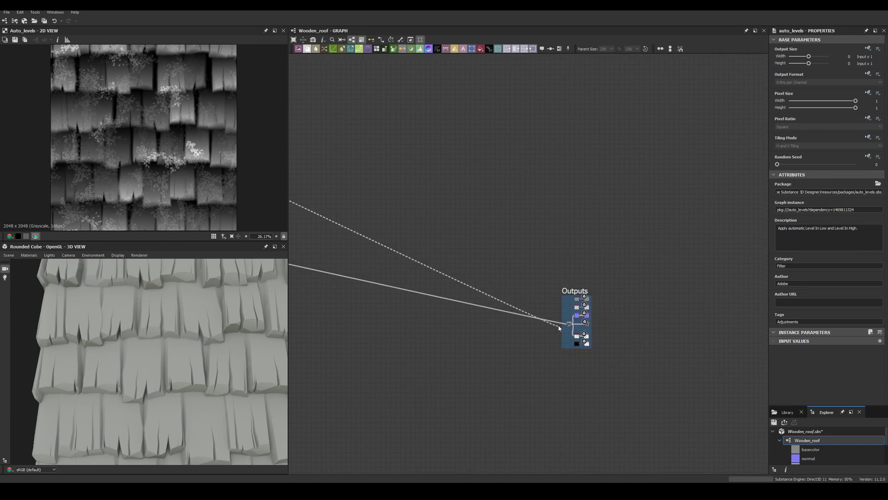
pyautogui.scroll(5, 198, 346)
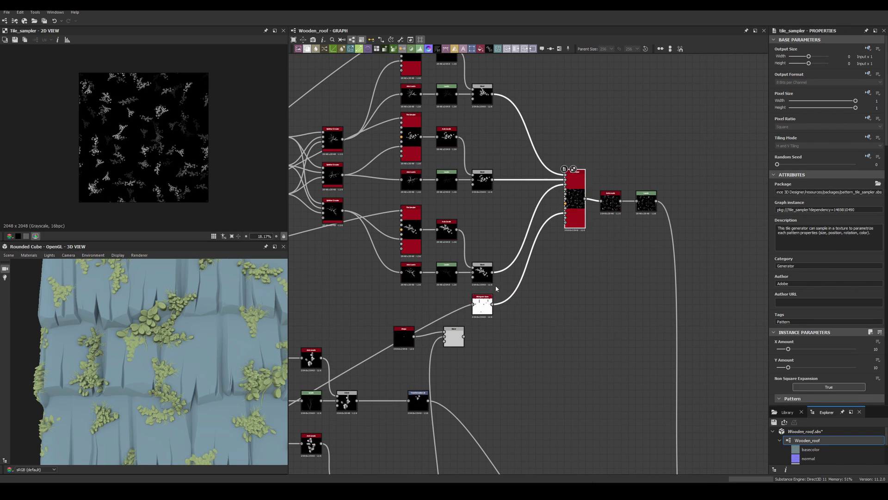
# Fine-tune the moss X Amount, cluster Scale and Histogram Scan position for slightly larger coverage.
pyautogui.press('Return')
pyautogui.scroll(-5, 796, 295)
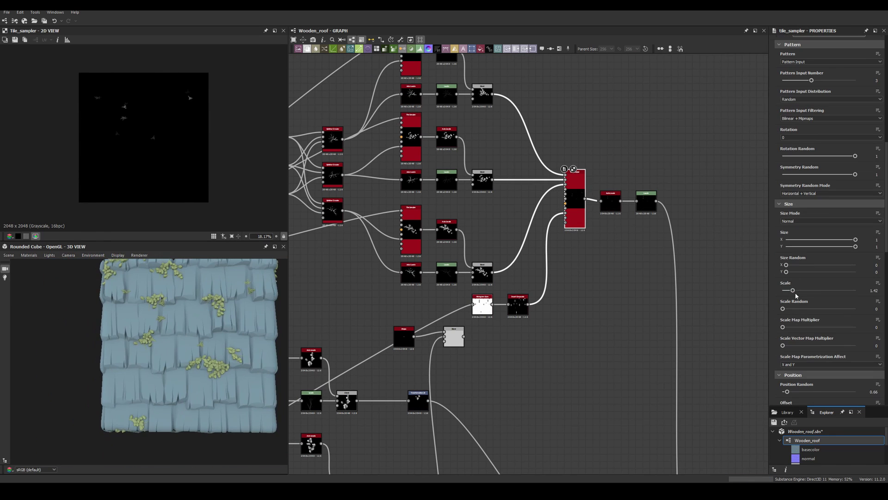
pyautogui.moveTo(819, 289); pyautogui.dragTo(820, 289)
pyautogui.scroll(5, 179, 336)
pyautogui.moveTo(853, 349); pyautogui.dragTo(850, 349)
pyautogui.scroll(-5, 181, 343)
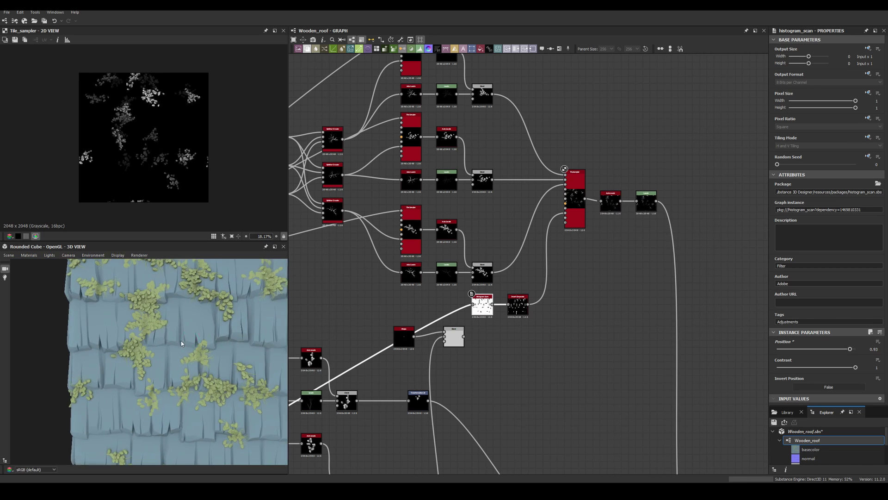
# Duplicate the moss tile sampler chain as a larger second layer and blend both moss layers.
pyautogui.moveTo(729, 126); pyautogui.dragTo(648, 214, button='middle')
pyautogui.moveTo(647, 213); pyautogui.dragTo(482, 331)
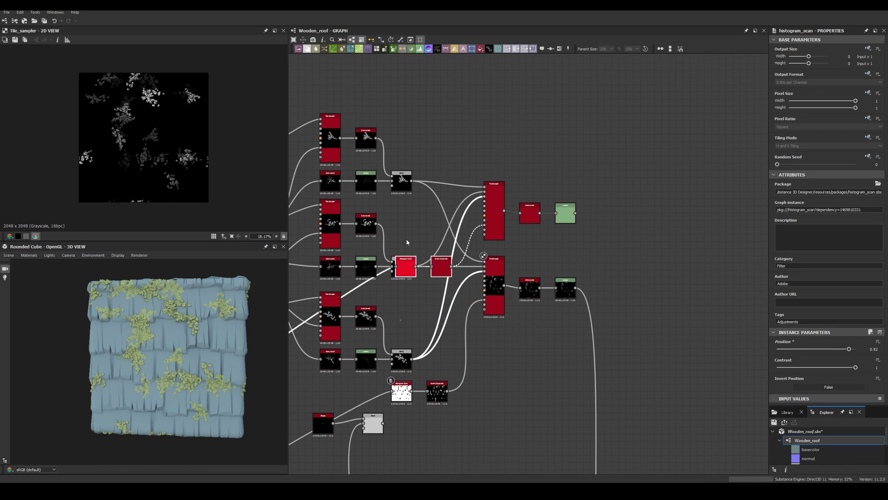
pyautogui.scroll(3, 602, 277)
pyautogui.click(544, 314)
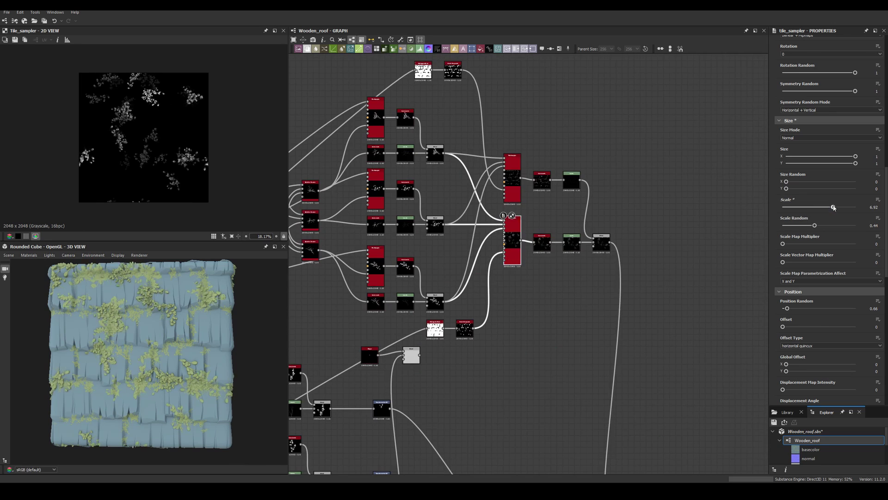
pyautogui.moveTo(553, 332); pyautogui.dragTo(557, 321, button='middle')
pyautogui.moveTo(148, 333); pyautogui.dragTo(160, 347)
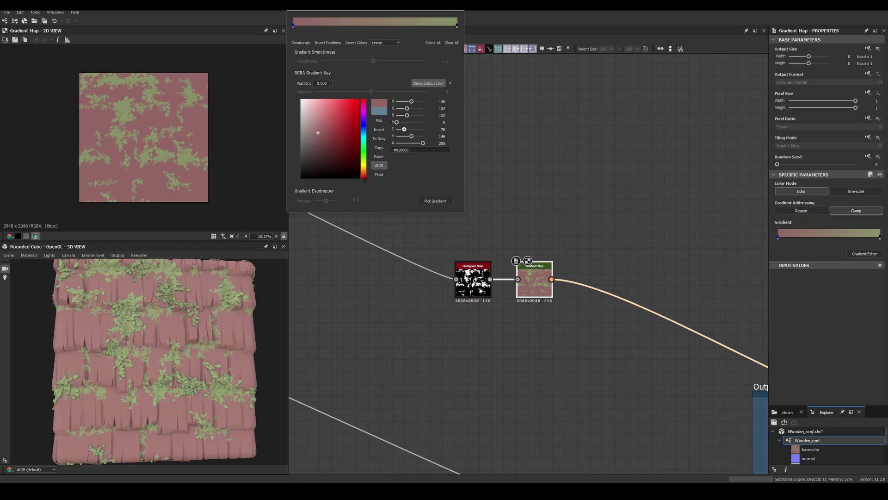
# Set the shingle Gradient Map key colours from darker grey-brown to a warmer tan wood tone.
pyautogui.click(307, 146)
pyautogui.click(310, 146)
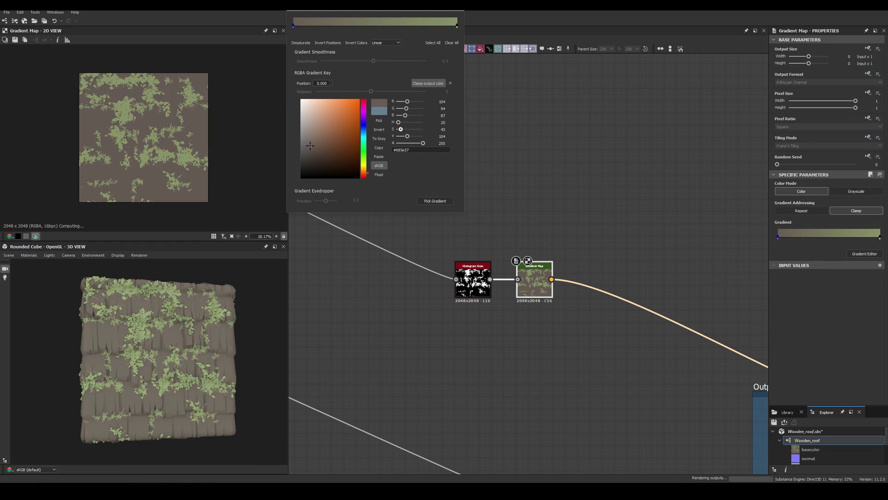
pyautogui.click(403, 130)
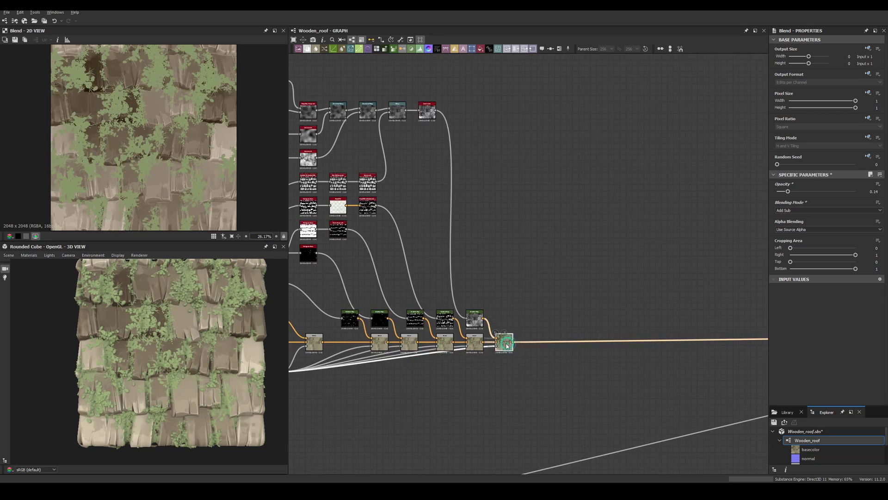
# Add a dark brown midtone key at 0.489 in the wood colour Gradient Map.
pyautogui.scroll(-3, 411, 224)
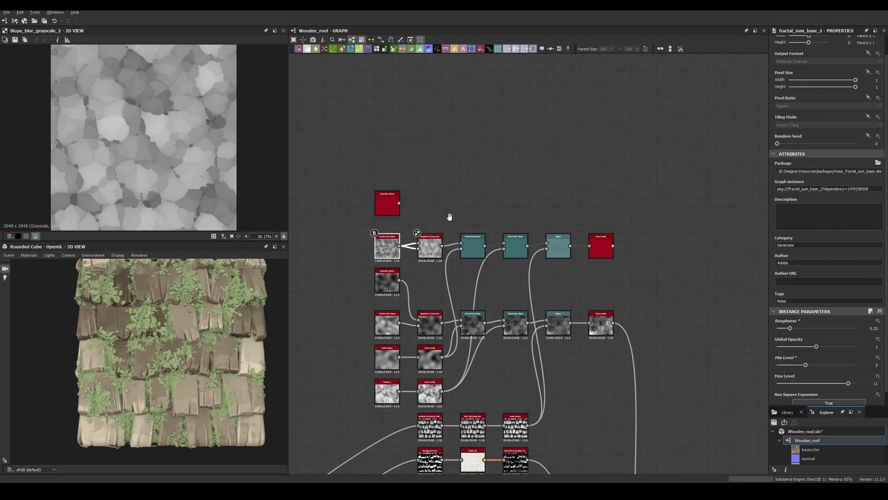
pyautogui.press('space')
pyautogui.click(879, 238)
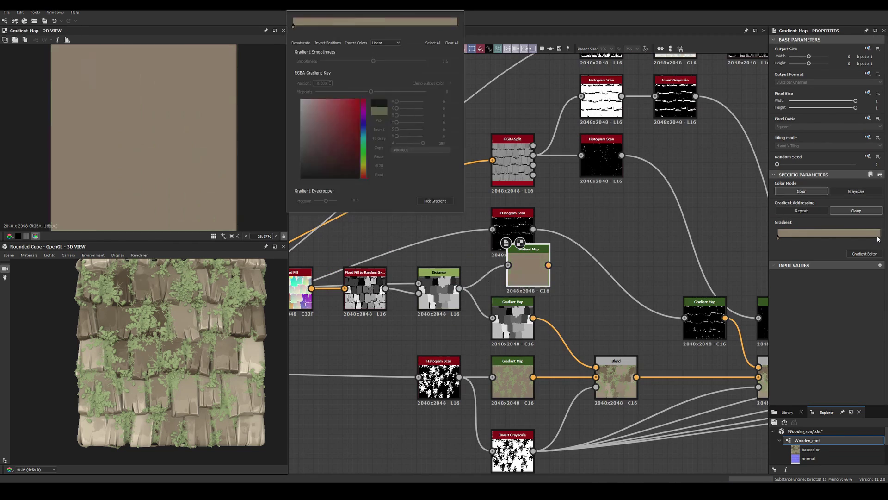
pyautogui.click(373, 22)
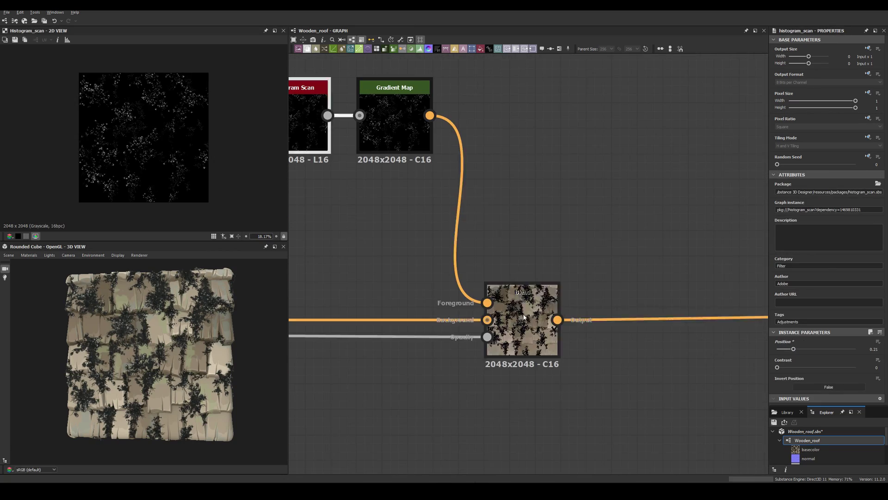
# Wire the source mask into the Distance node and insert a new Blend into the base-colour chain.
pyautogui.doubleClick(524, 318)
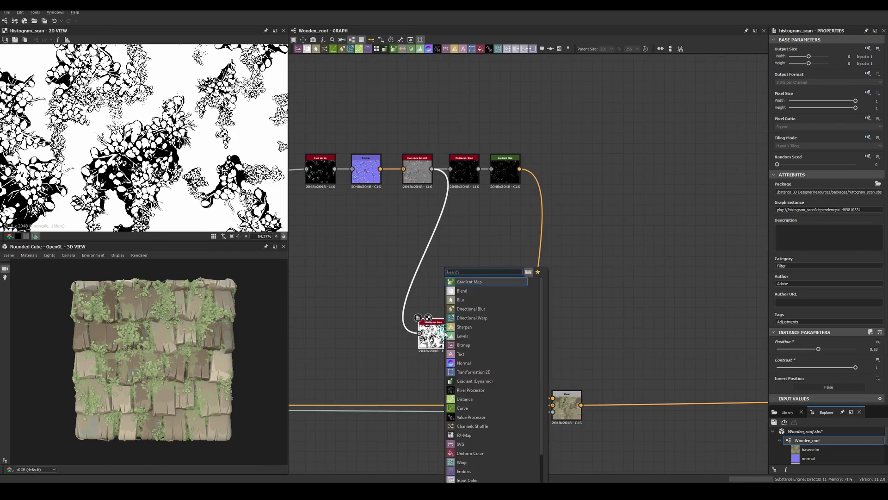
pyautogui.click(850, 230)
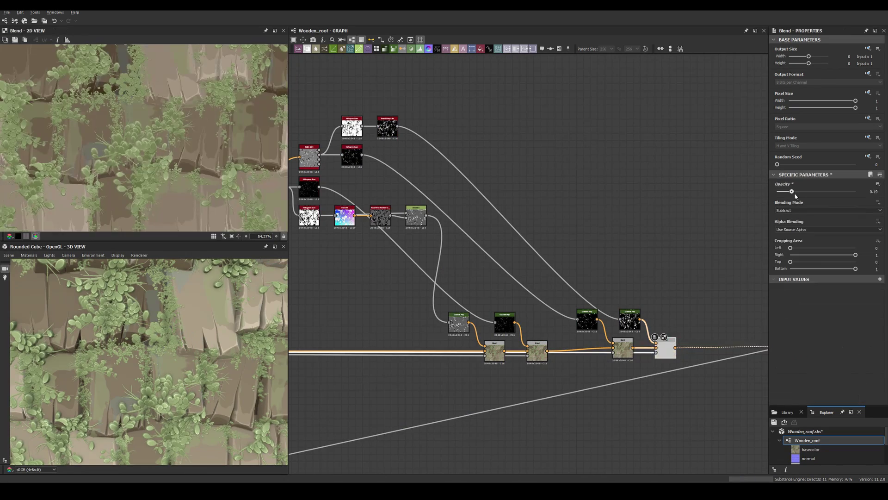
pyautogui.click(627, 352)
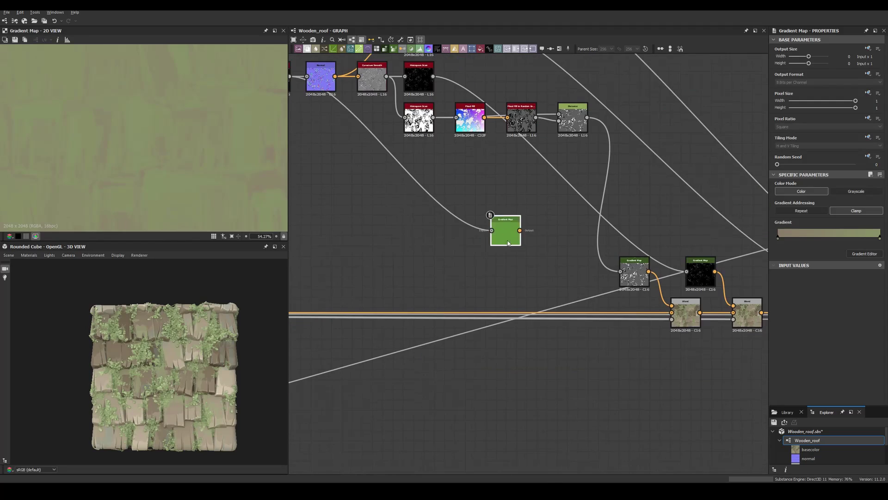
pyautogui.moveTo(532, 270); pyautogui.dragTo(580, 299)
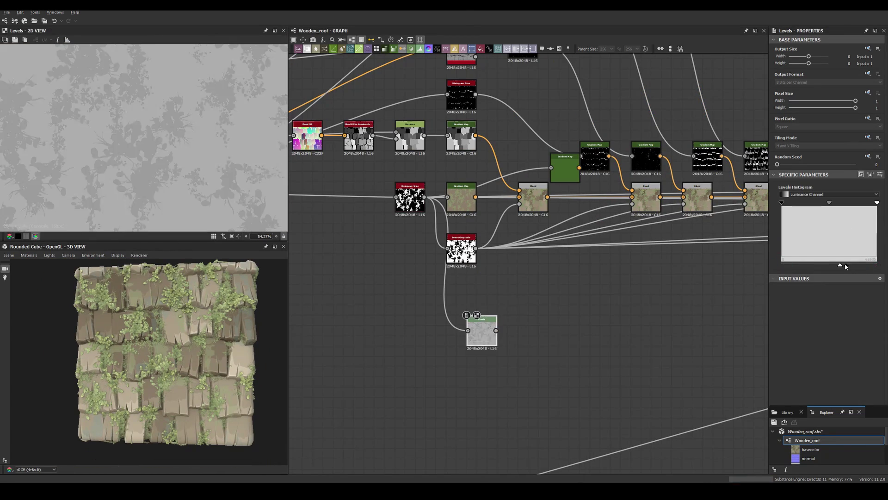
# Add Blend nodes to combine the levelled inverted moss mask into the colour chain.
pyautogui.moveTo(547, 331); pyautogui.dragTo(568, 359)
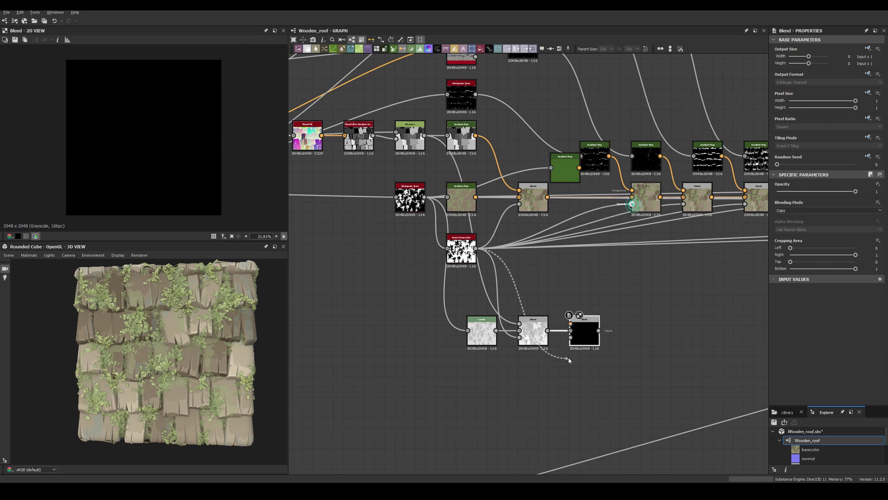